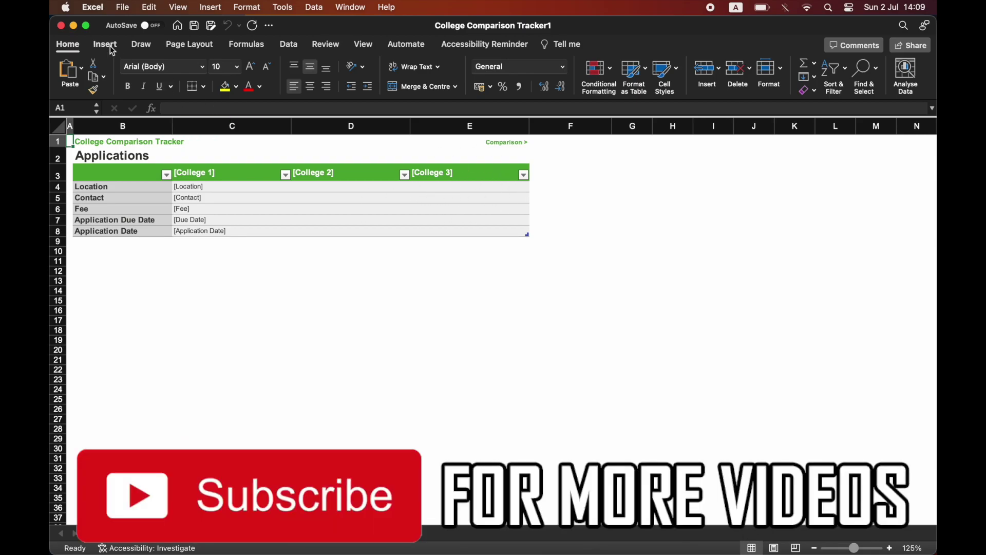
Step: Save the College Comparison Tracker1 workbook to the Desktop via Save As
click(122, 7)
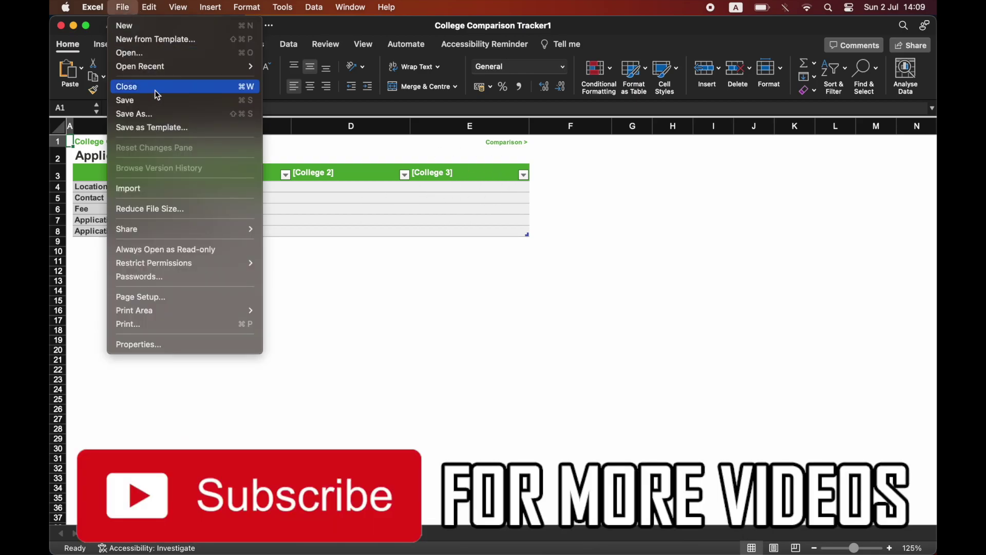
click(142, 114)
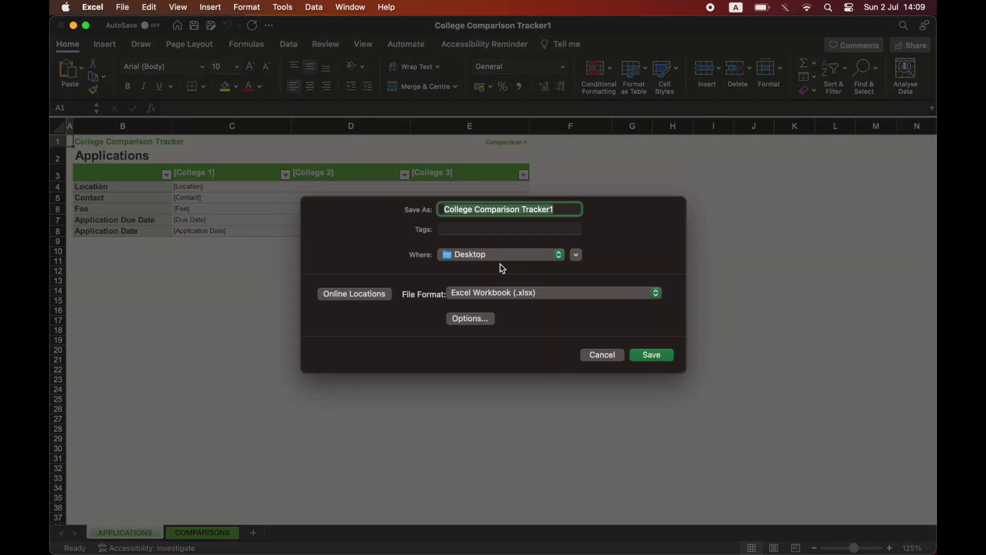
click(651, 355)
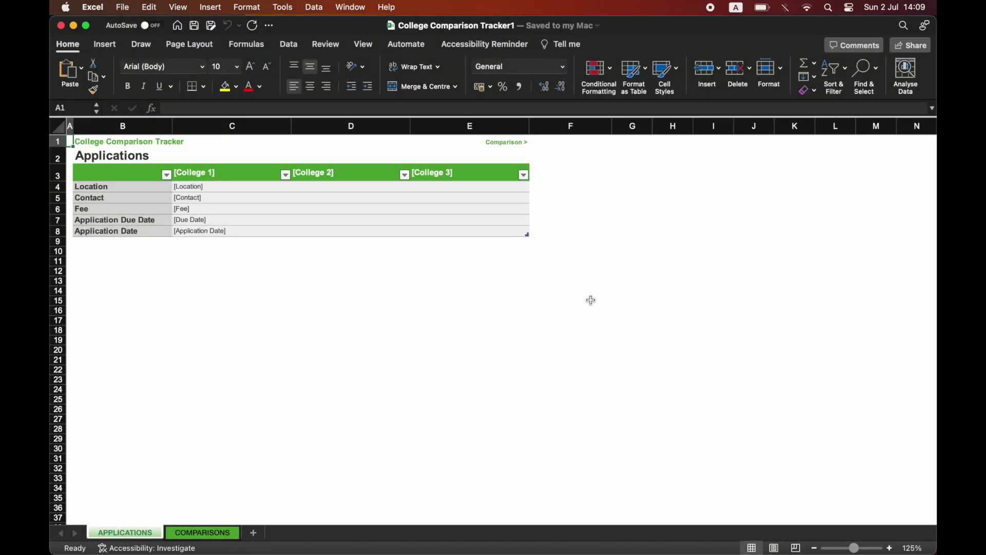
mouse_move(614, 506)
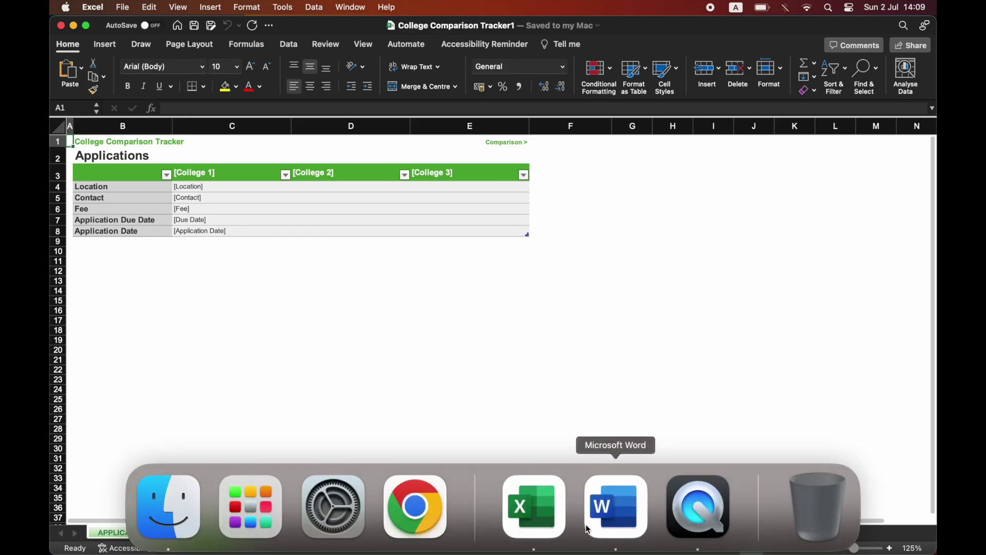
Step: Switch to the blank Word document and bring up the Insert Object dialog
click(609, 507)
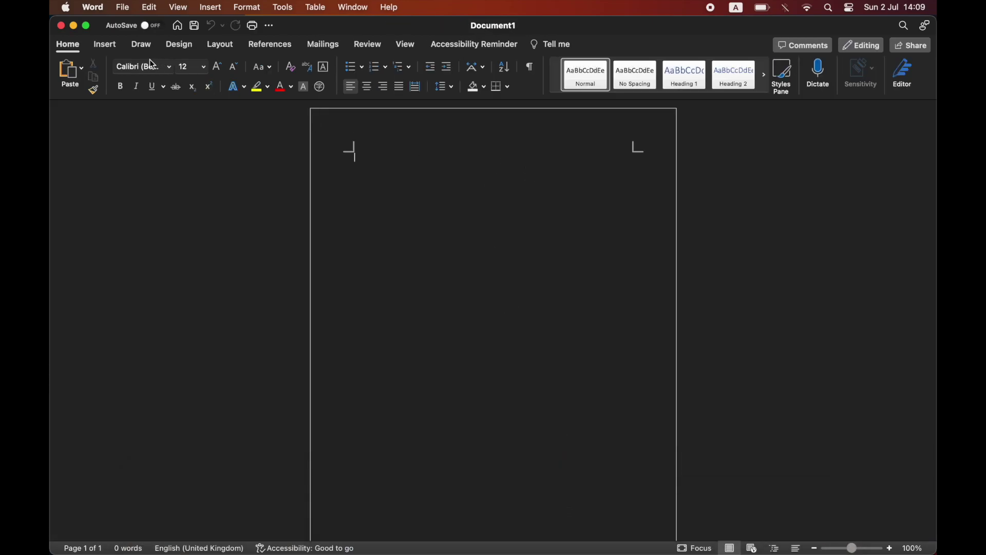
click(106, 45)
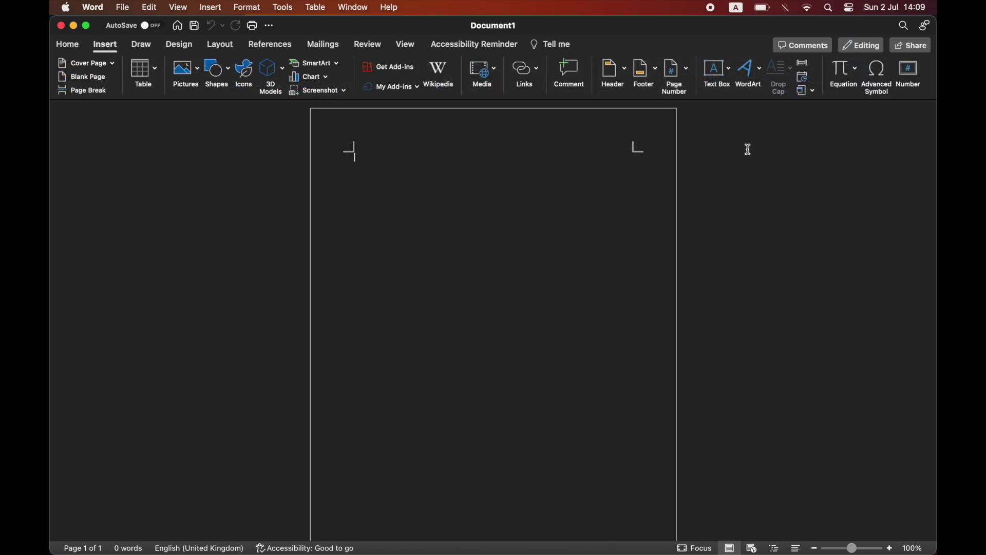
click(813, 93)
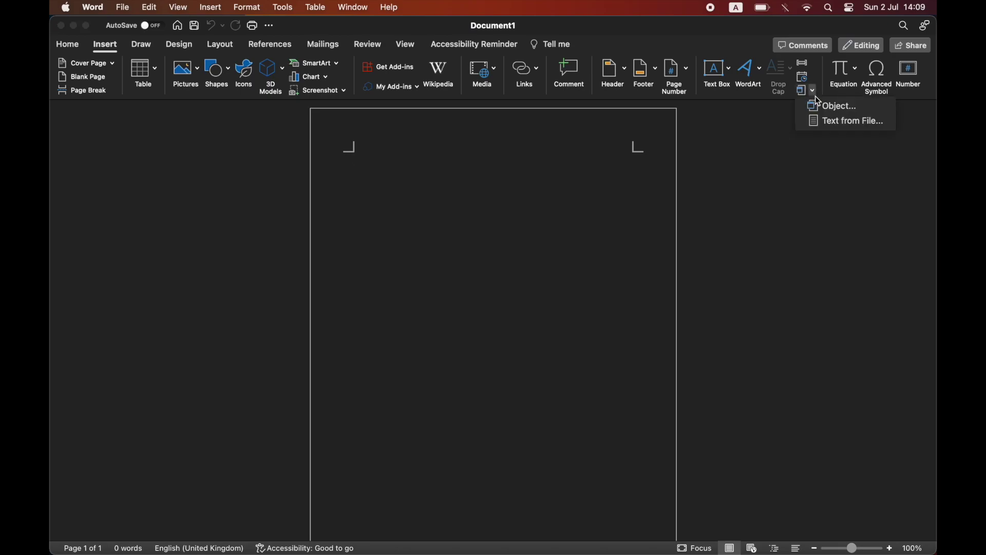
click(848, 106)
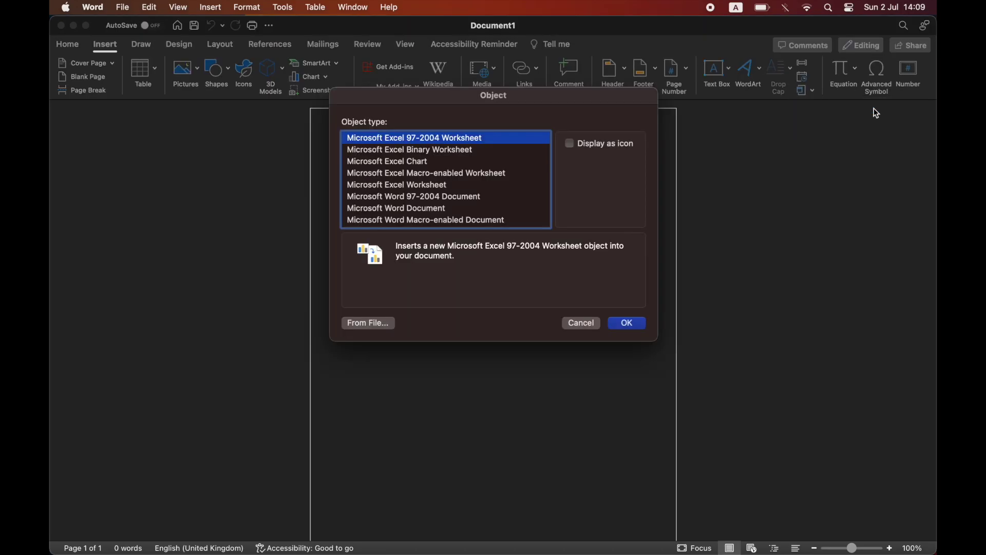
Step: Embed College Comparison Tracker1.xlsx from the Desktop as an object in the document
click(390, 325)
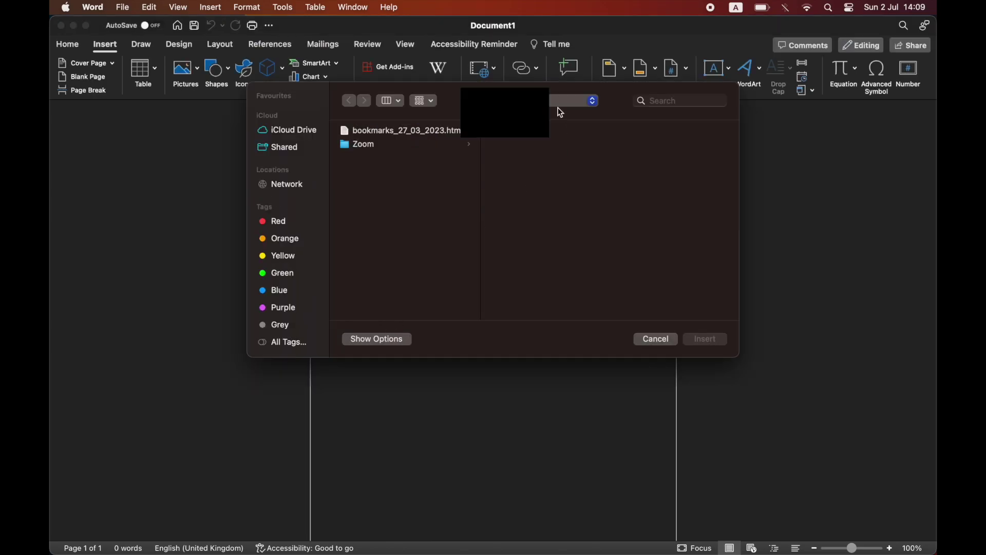
click(558, 101)
click(550, 123)
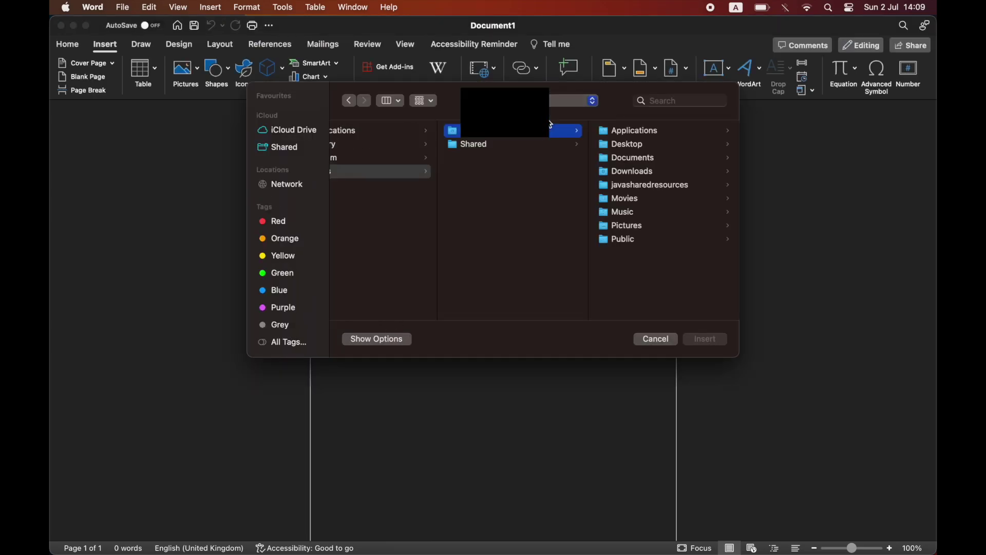
click(628, 144)
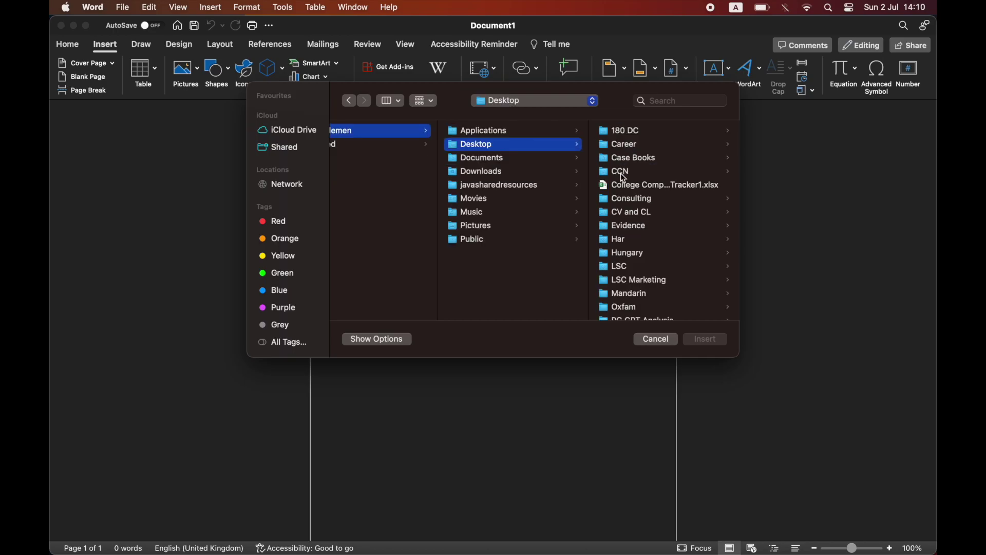
click(643, 185)
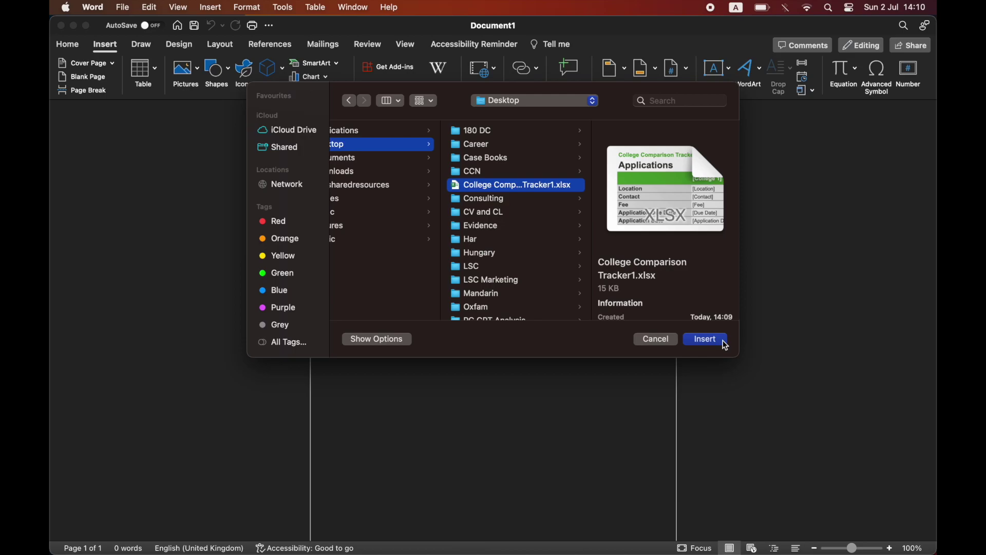
click(705, 339)
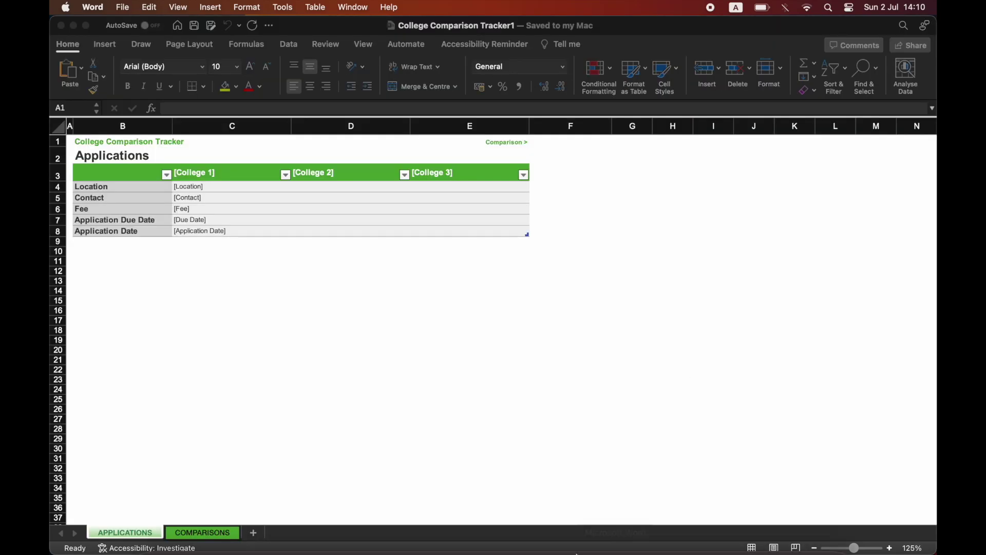
Step: Shrink the embedded worksheet object by its corner handle so it fits within the page
click(607, 522)
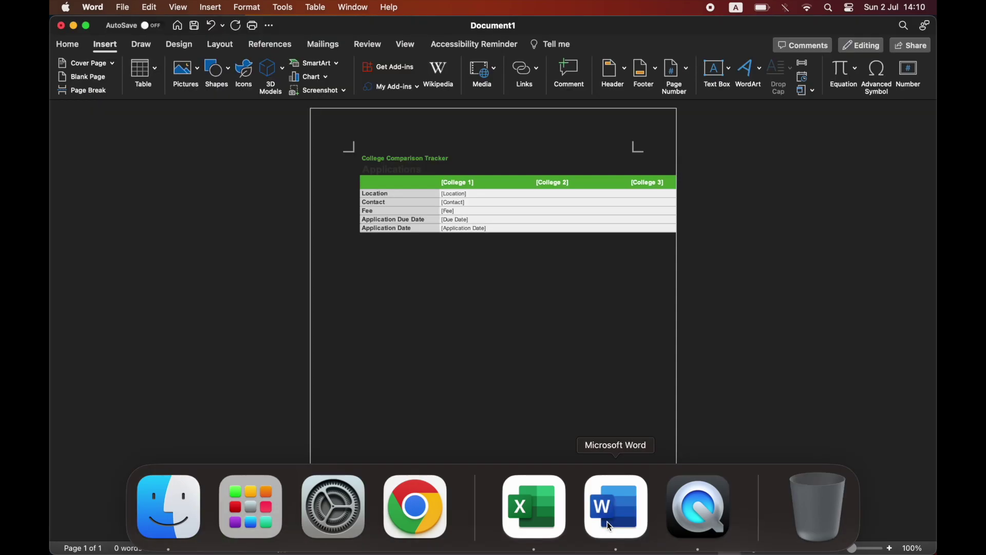
click(570, 192)
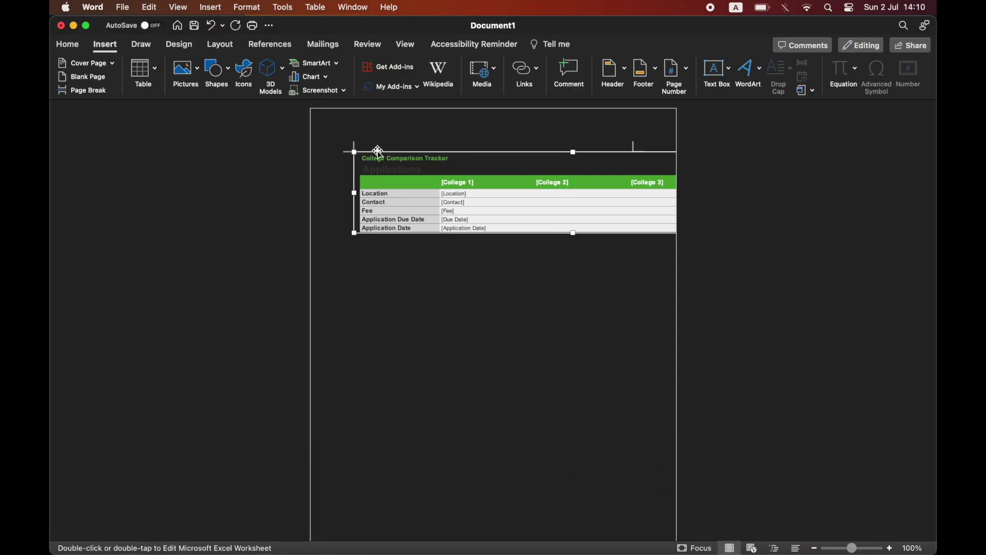
drag(353, 147, 515, 233)
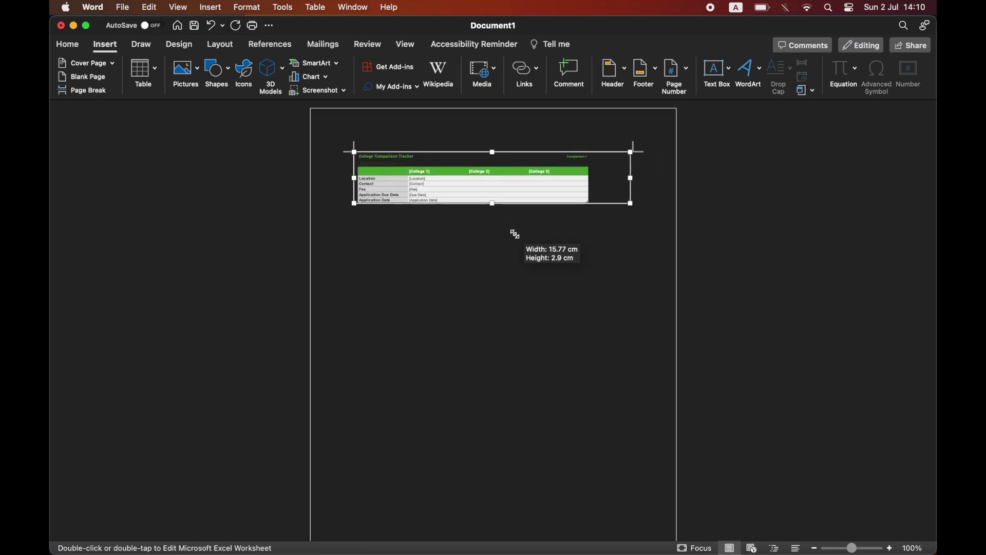
click(538, 234)
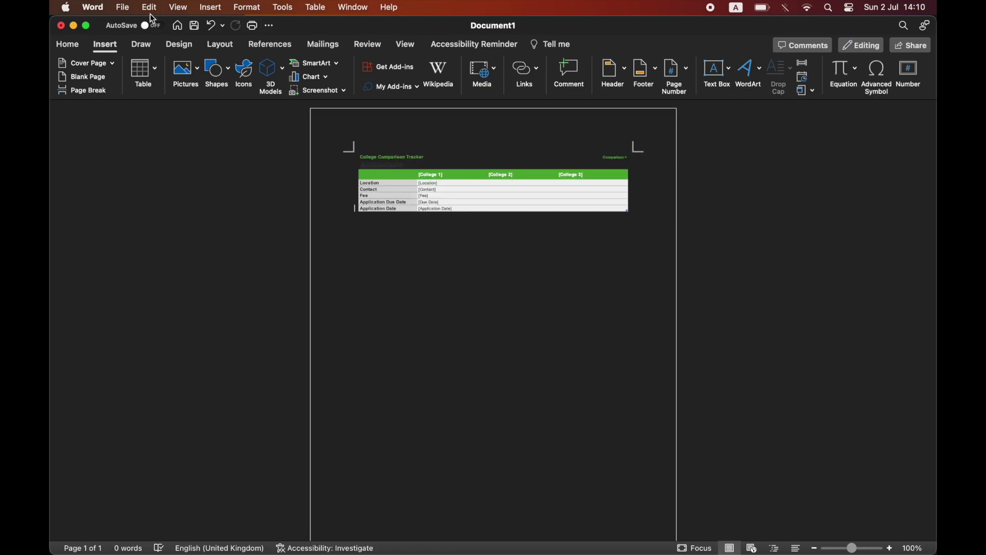
Step: Begin saving the document to the Desktop as .docx, typing a new name starting "How to Co"
click(122, 7)
click(151, 115)
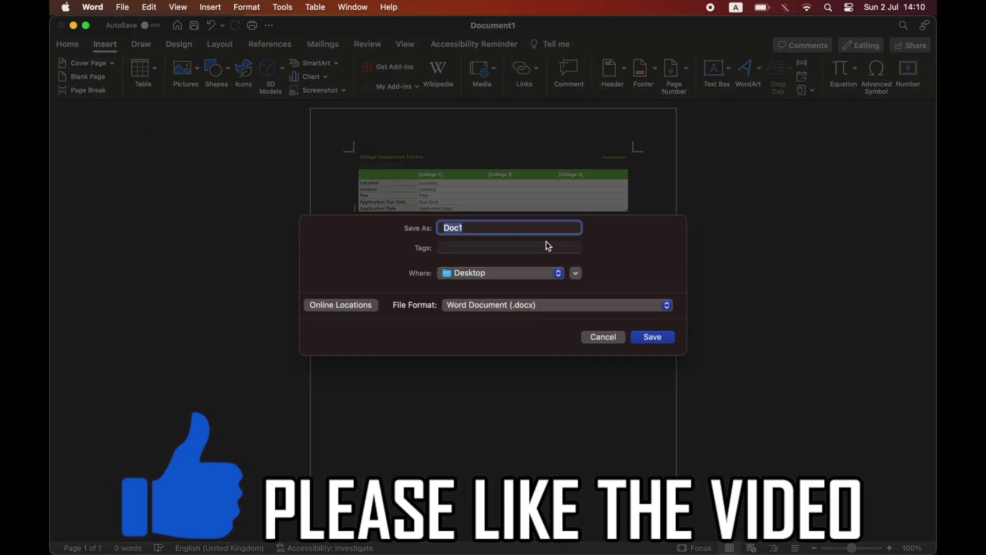
text(h)
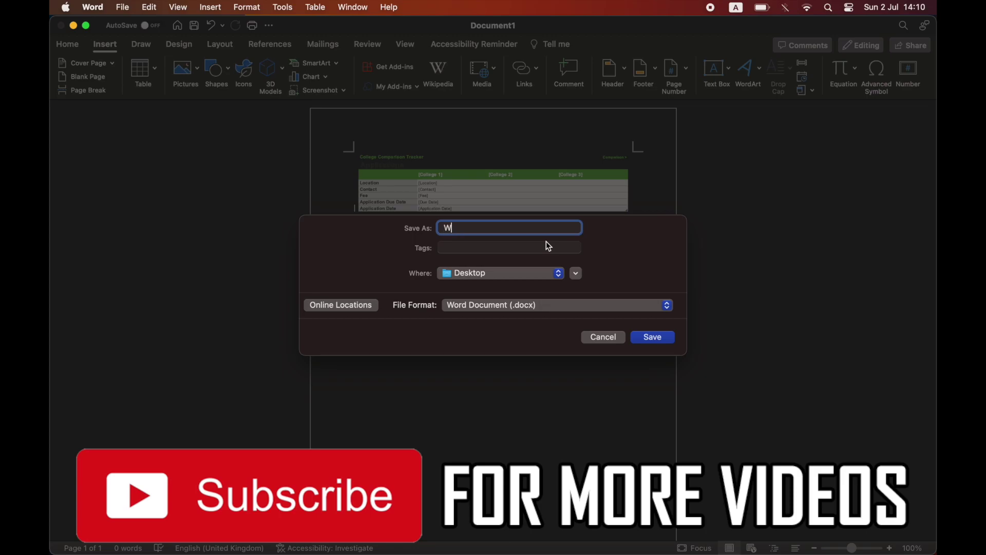
key(BackSpace)
text(How to Co)
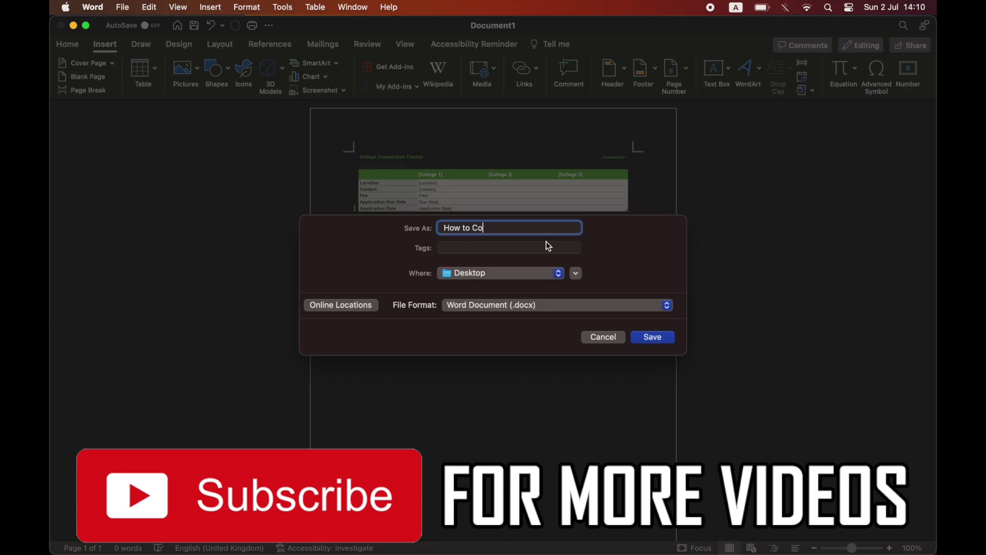